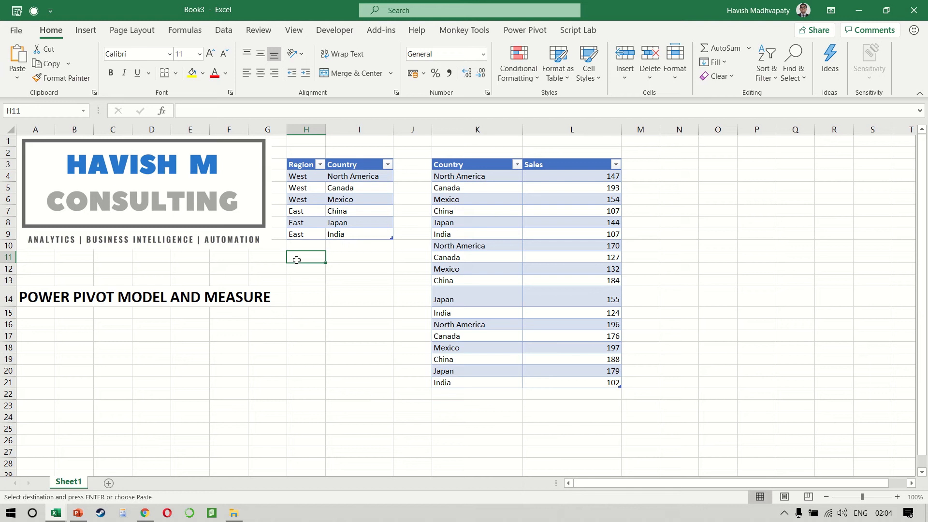
- Check the table names of the Region/Country table and the Country/Sales table
click(387, 175)
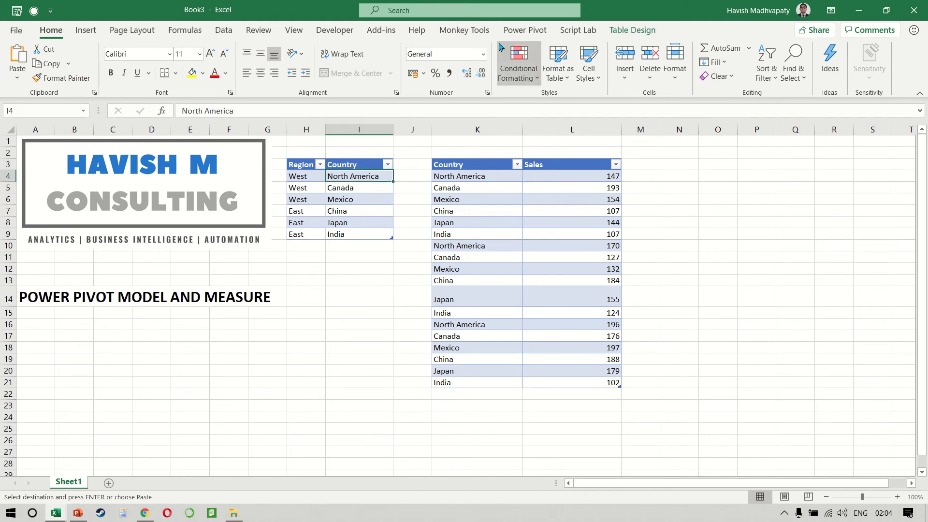
click(616, 31)
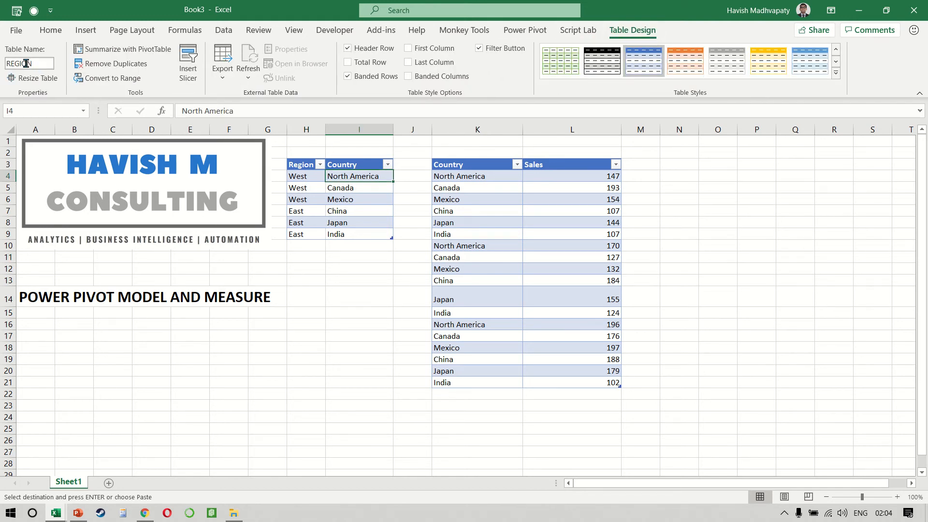
click(487, 214)
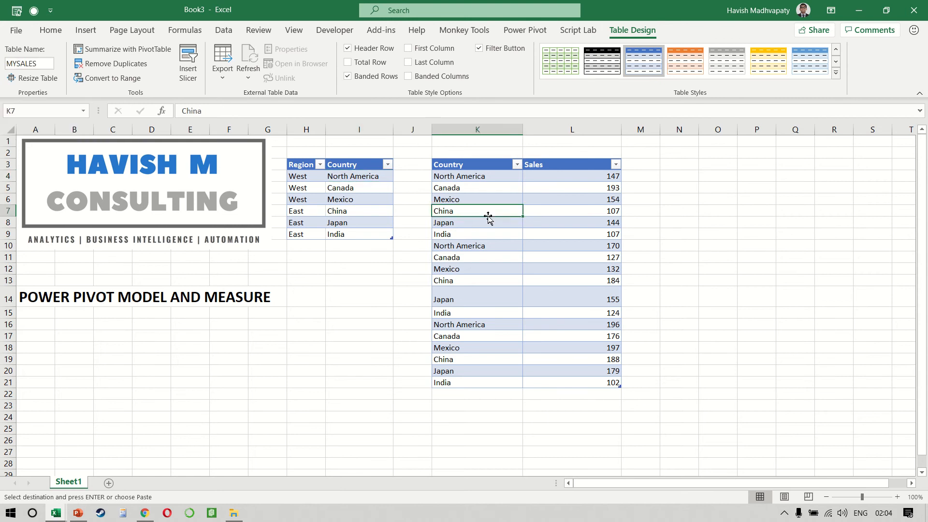
click(344, 190)
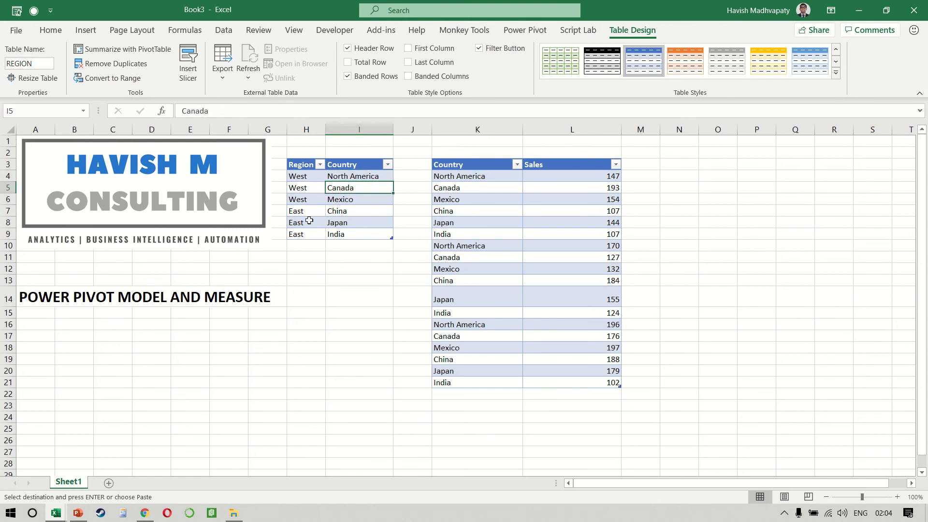
click(499, 203)
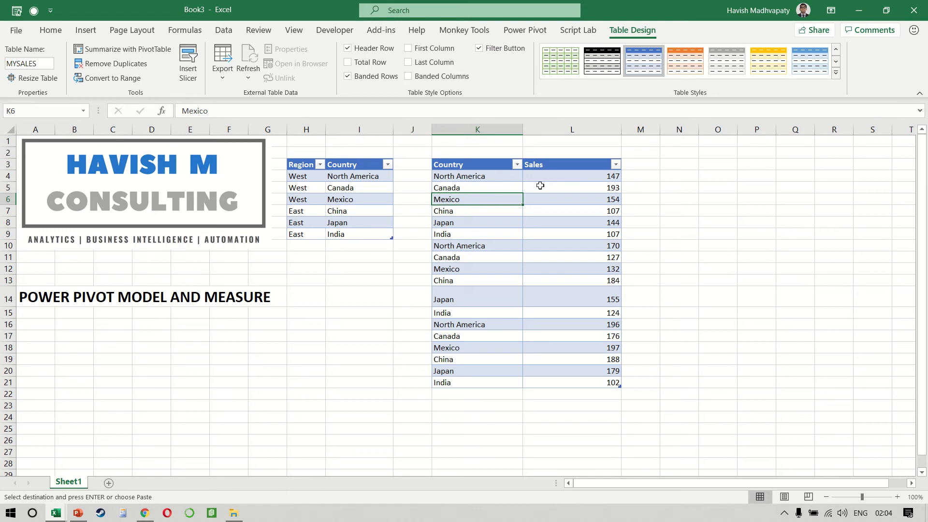
- Add the REGION table to the Power Pivot data model and return to the workbook
click(357, 211)
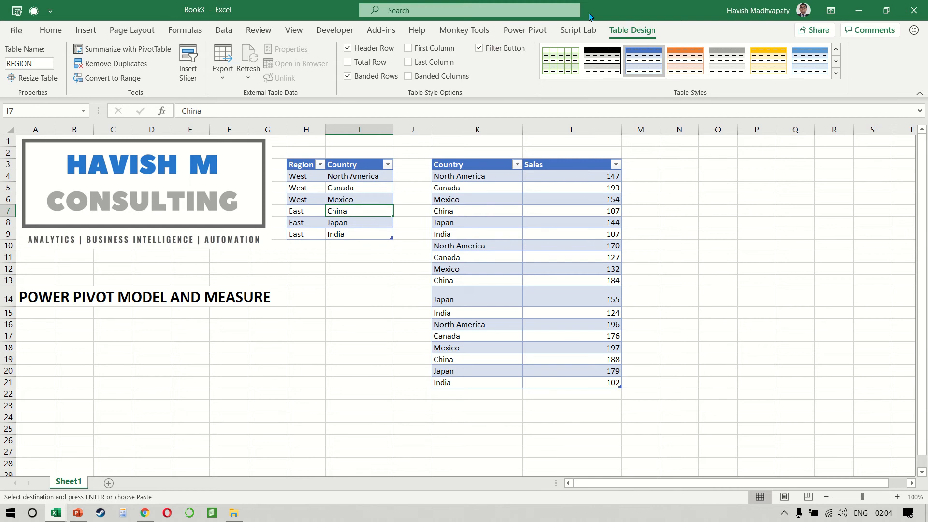
click(510, 32)
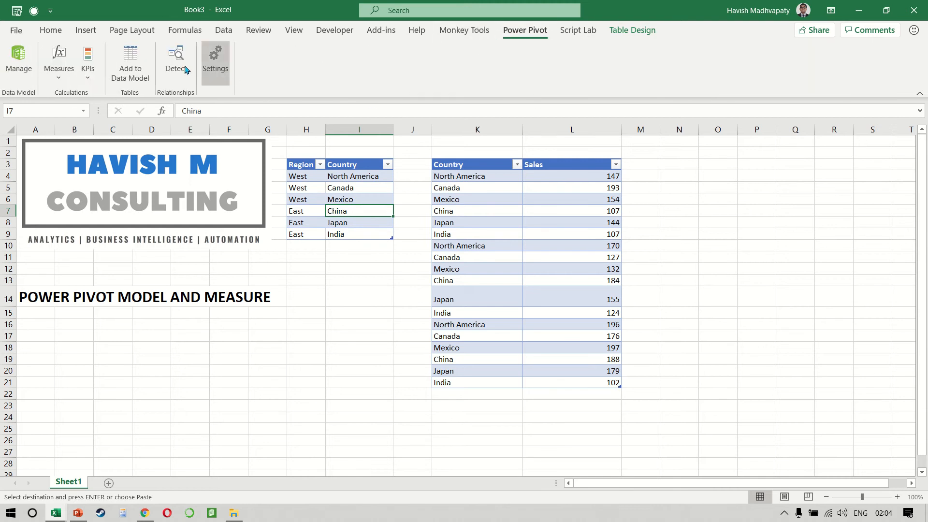
click(125, 66)
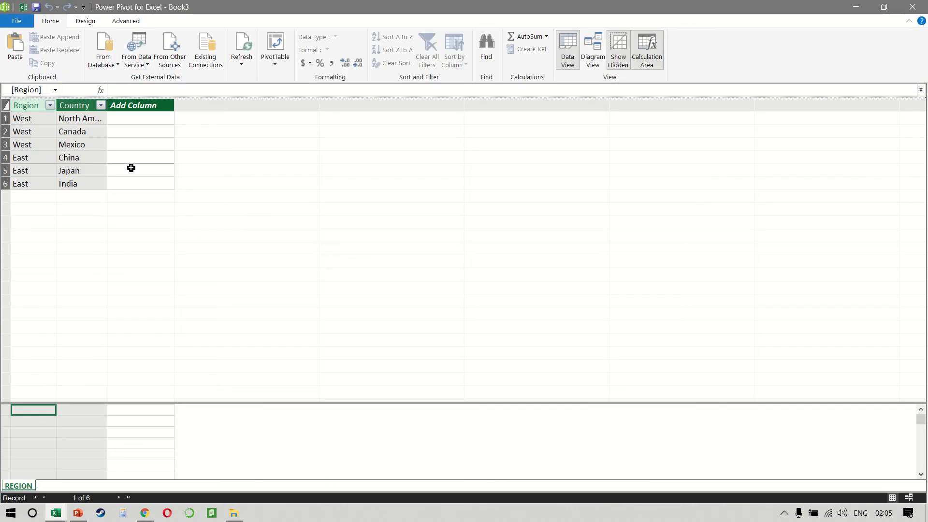
click(24, 8)
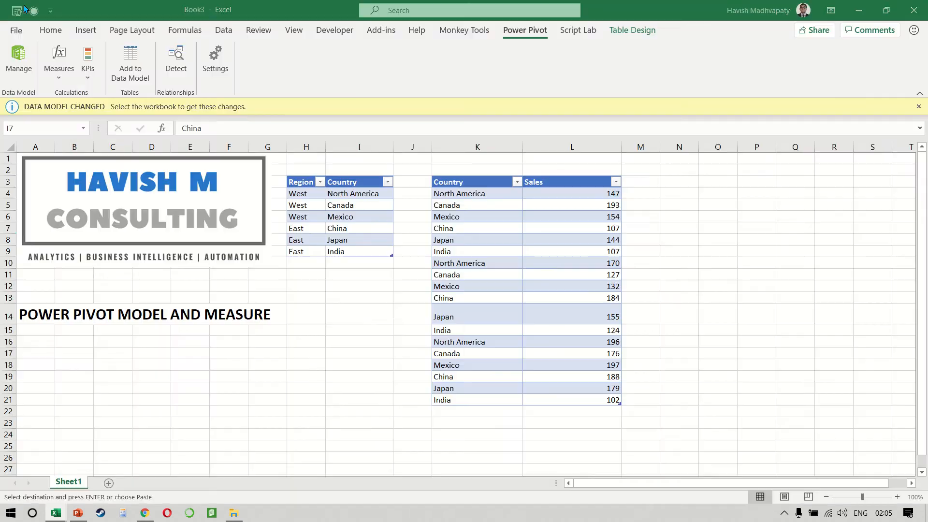
- Add the MYSALES table to the Power Pivot data model and display its data
click(553, 226)
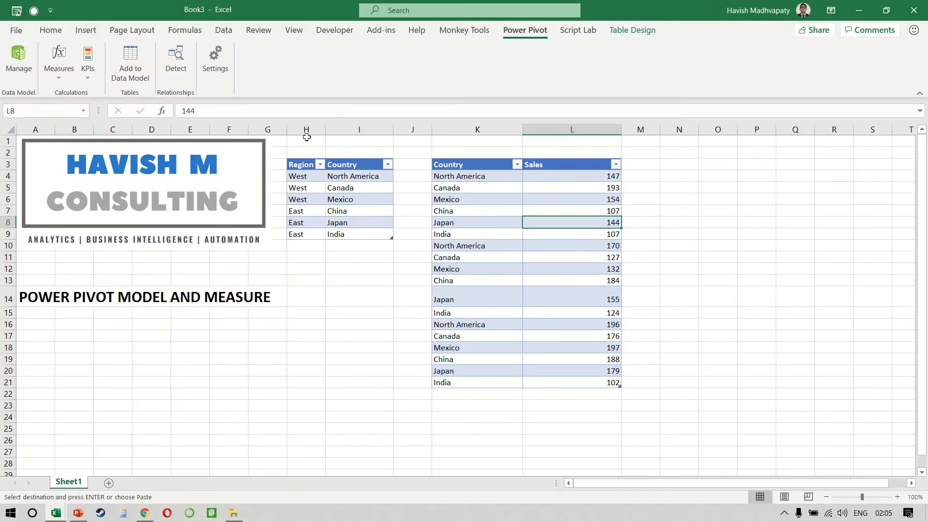
click(131, 80)
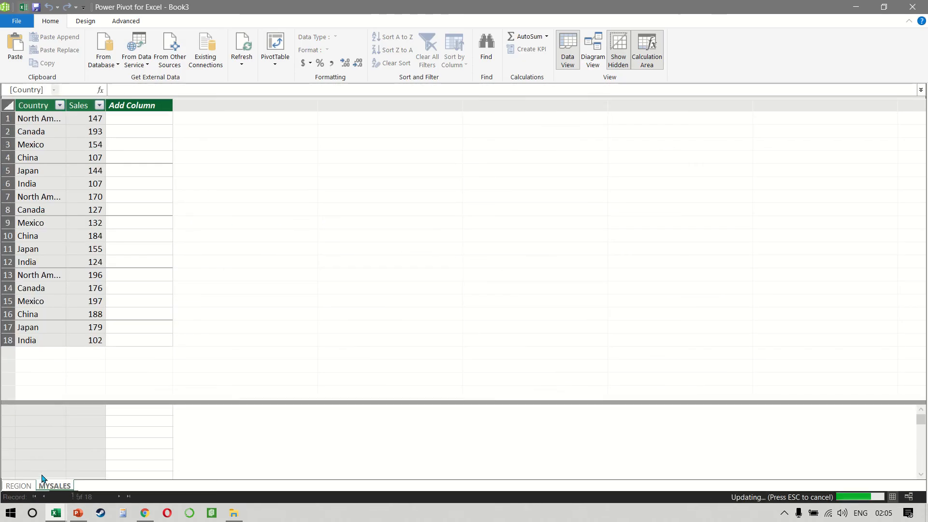
click(29, 486)
click(54, 486)
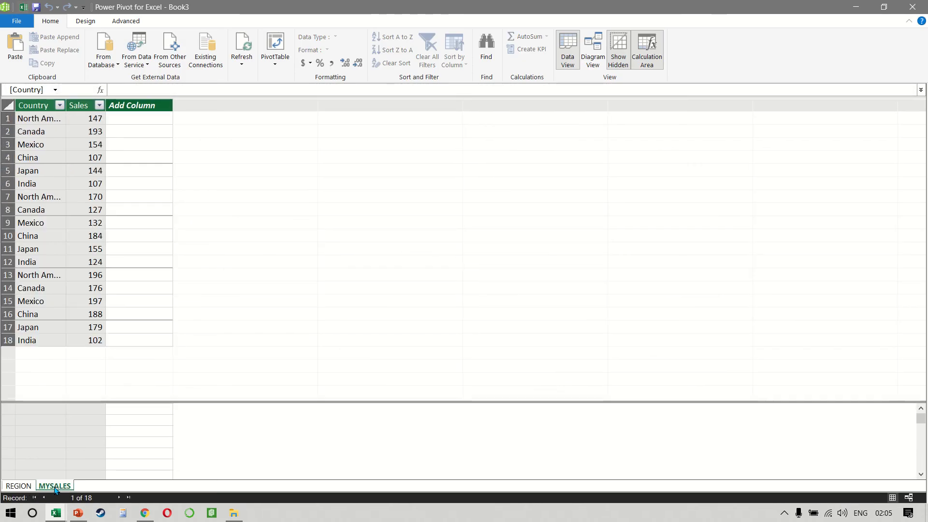
- In the diagram view, create a relationship from Country in the REGION table to Country in the MYSALES table
click(594, 50)
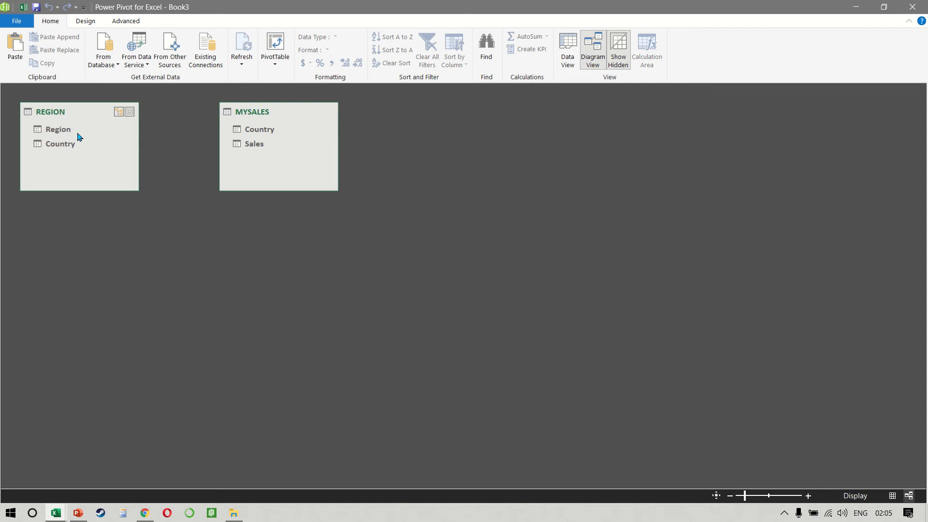
drag(62, 144, 269, 134)
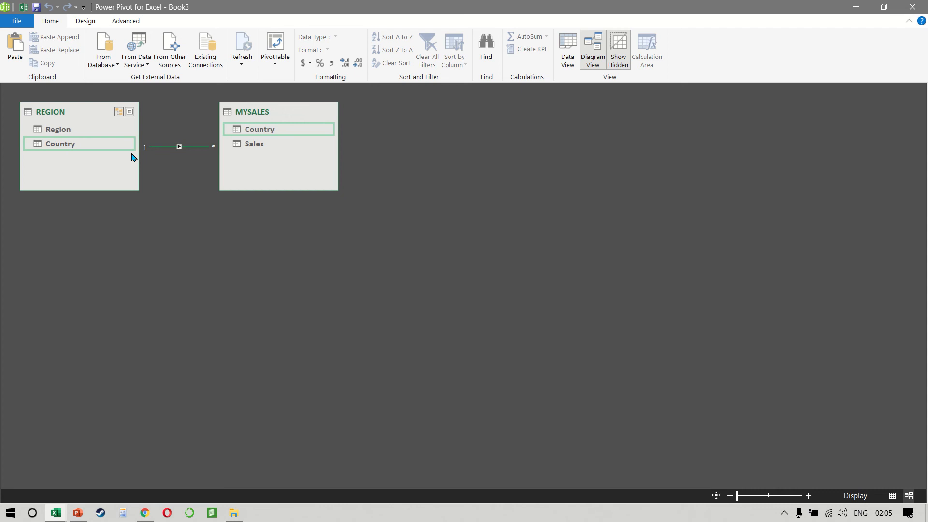
click(157, 149)
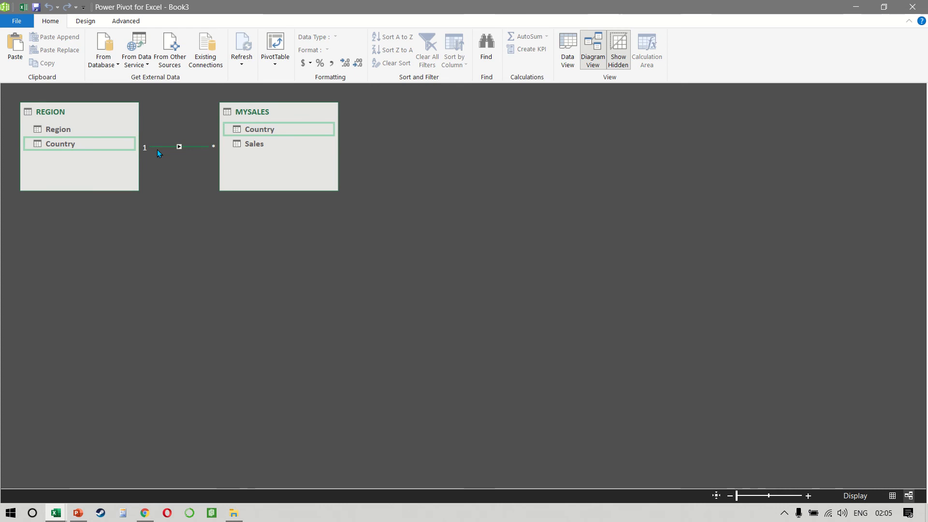
- Create a PivotTable from the data model on the existing worksheet at cell N3
click(568, 51)
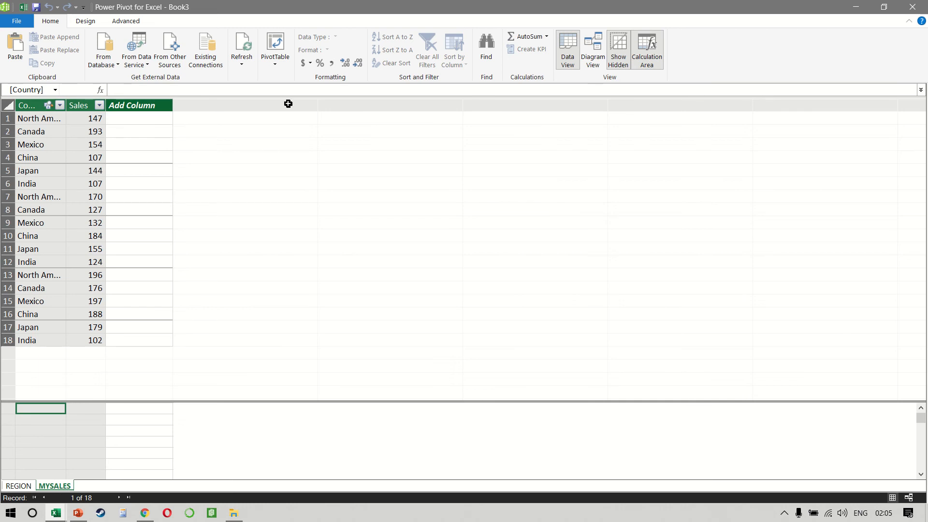
click(276, 48)
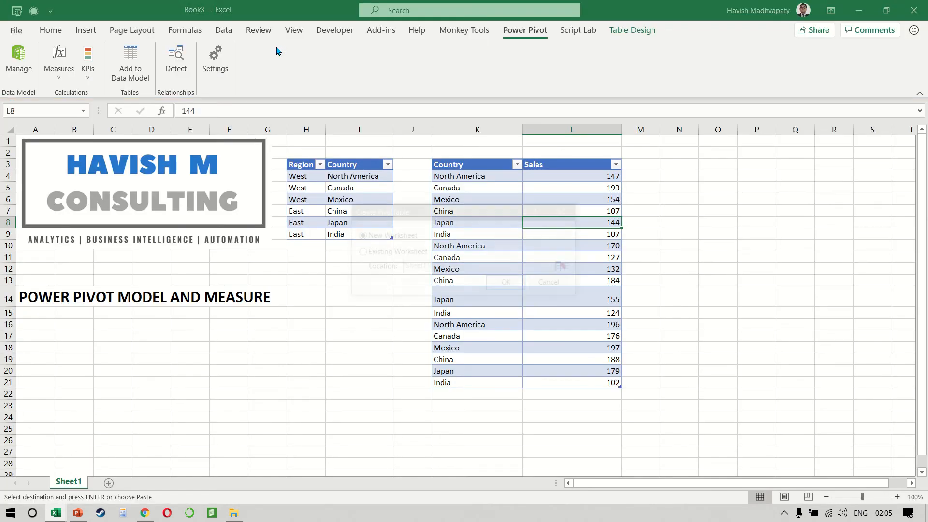
click(382, 258)
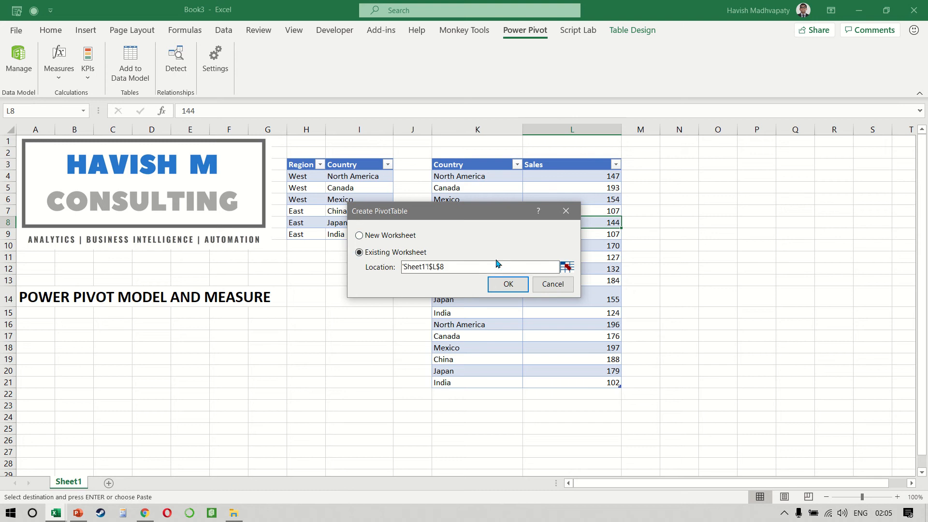
drag(495, 265, 344, 252)
key(BackSpace)
text(n3)
click(507, 284)
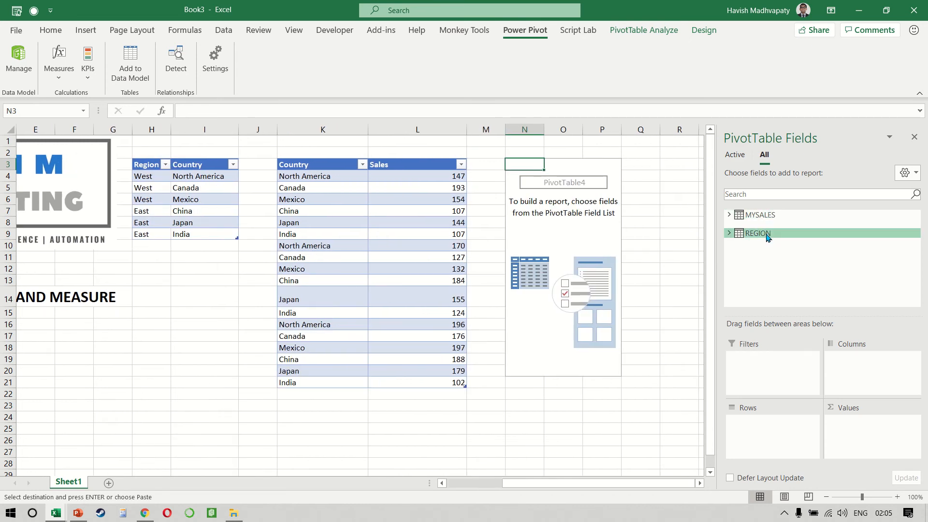
- Place Region from the REGION table in the PivotTable rows and Sales from MYSALES in the values
click(757, 234)
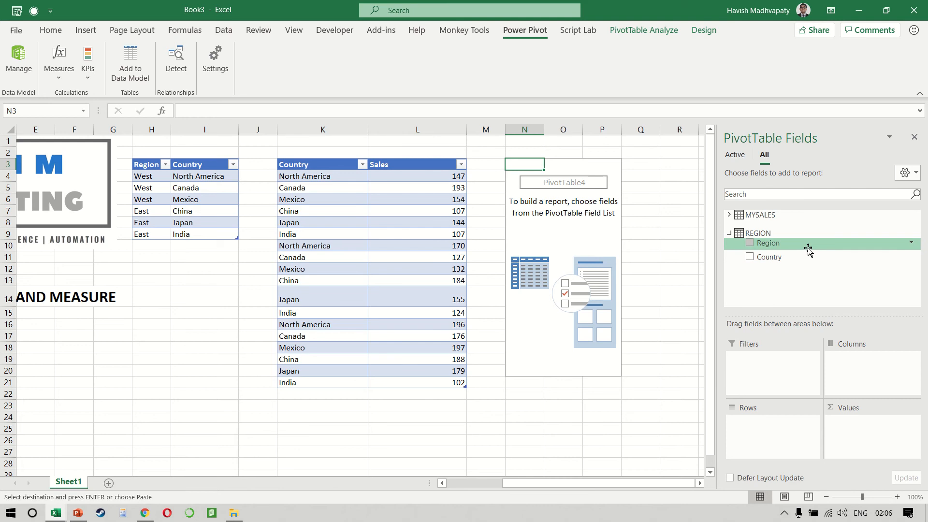
drag(809, 249, 781, 429)
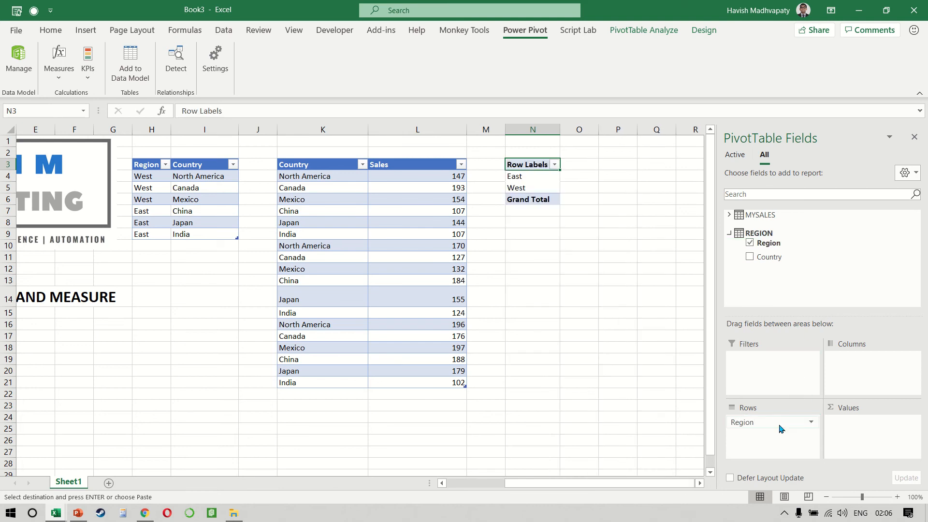
click(761, 214)
drag(806, 239, 865, 427)
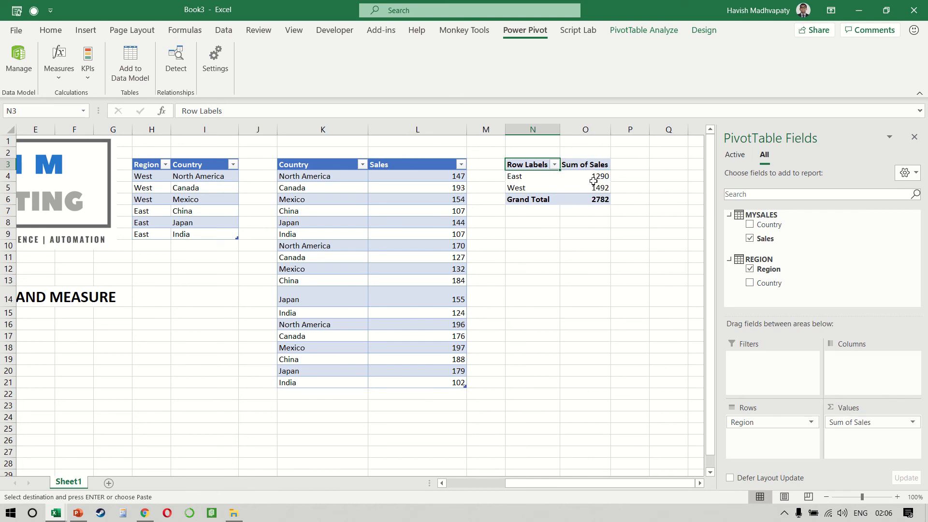
- Compare the PivotTable's sales totals with the sum of the source Sales values in L4:L21
mouse_move(587, 188)
click(429, 200)
click(408, 179)
drag(408, 178, 412, 381)
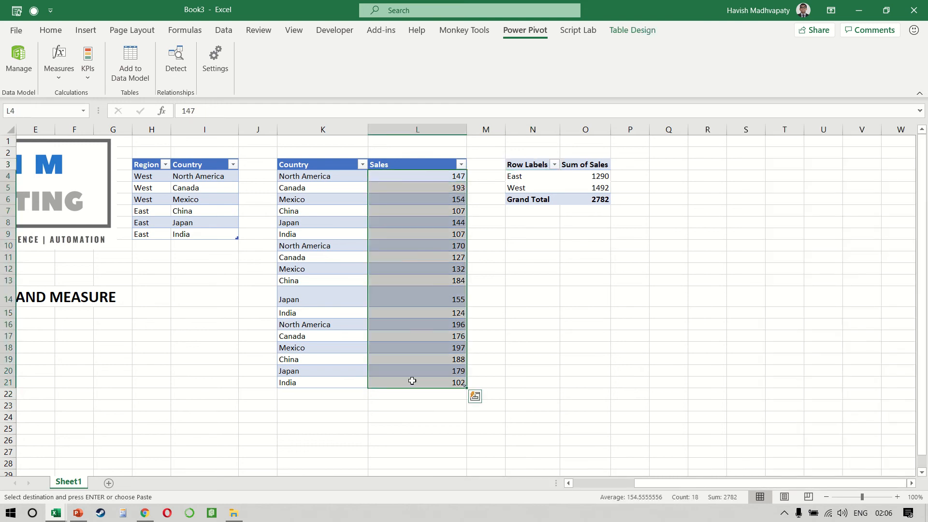
click(434, 219)
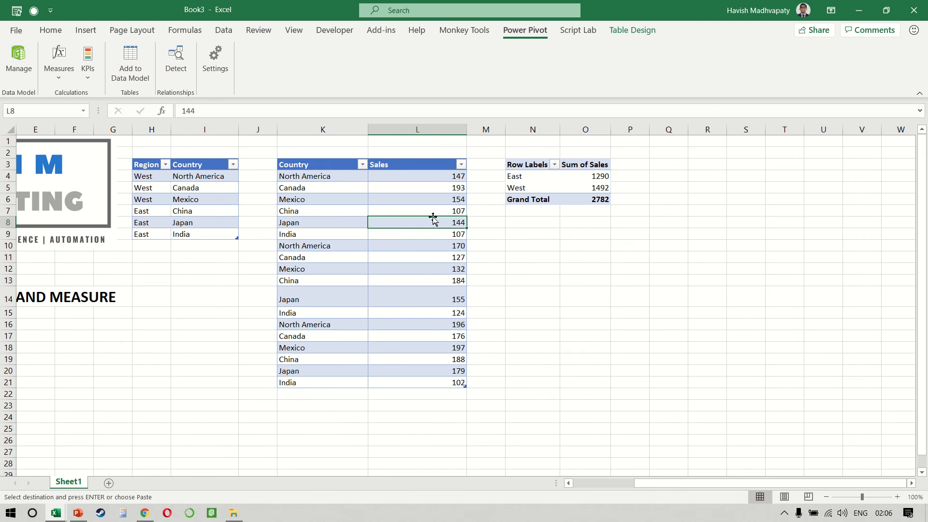
- Add a calculated column to the MYSALES table in the data model with the formula =MYSALES[Sales]*1.1
click(592, 178)
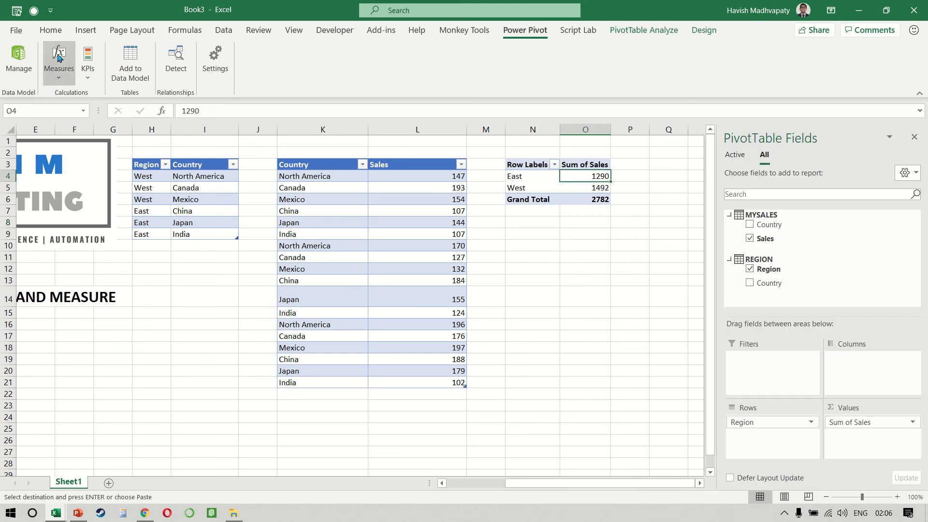
click(25, 71)
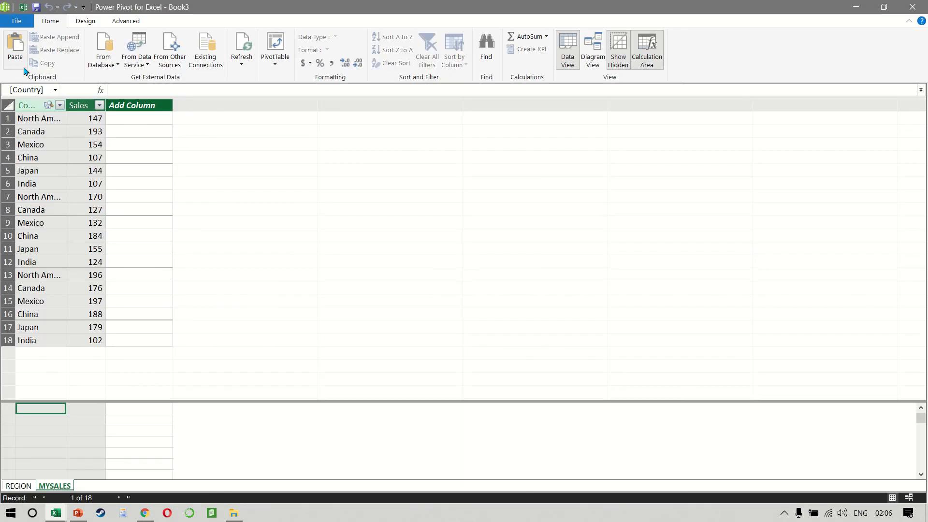
click(132, 118)
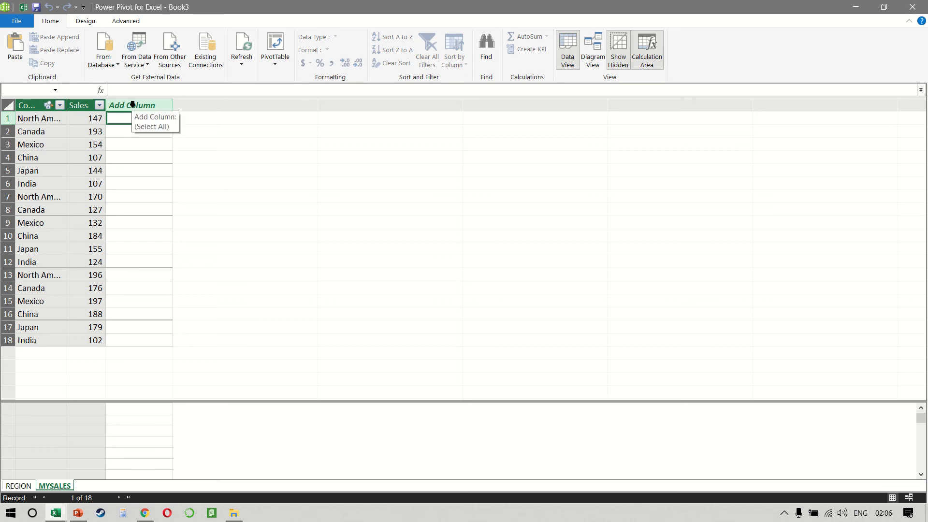
click(133, 104)
click(129, 85)
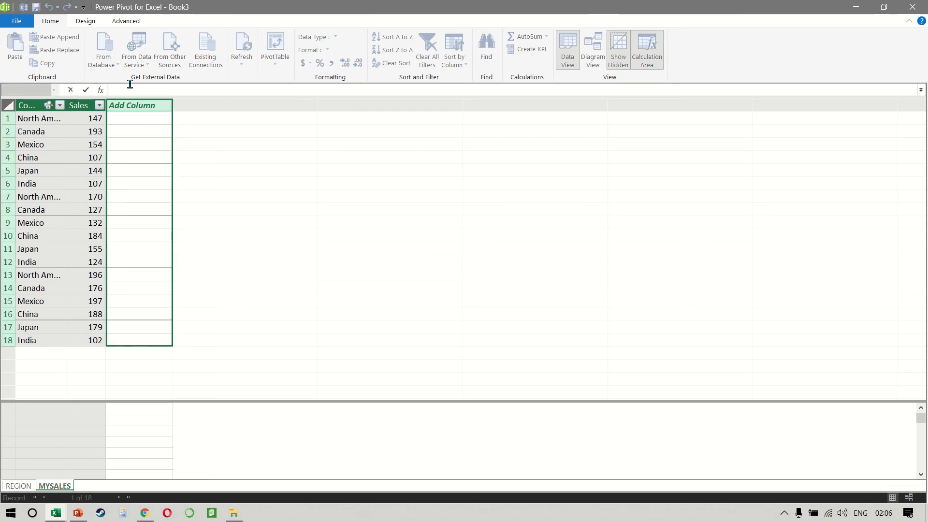
text(=sale)
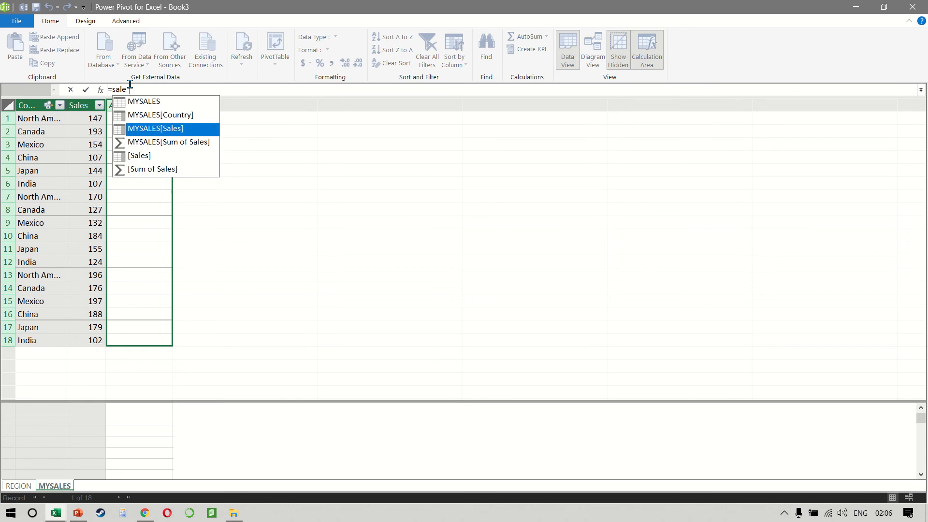
text(s)
key(Tab)
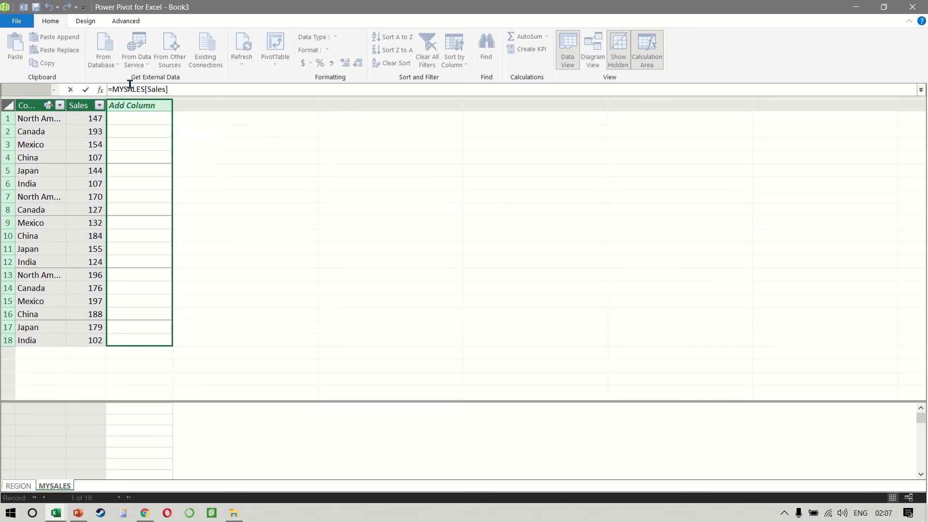
text(*1.1)
key(Return)
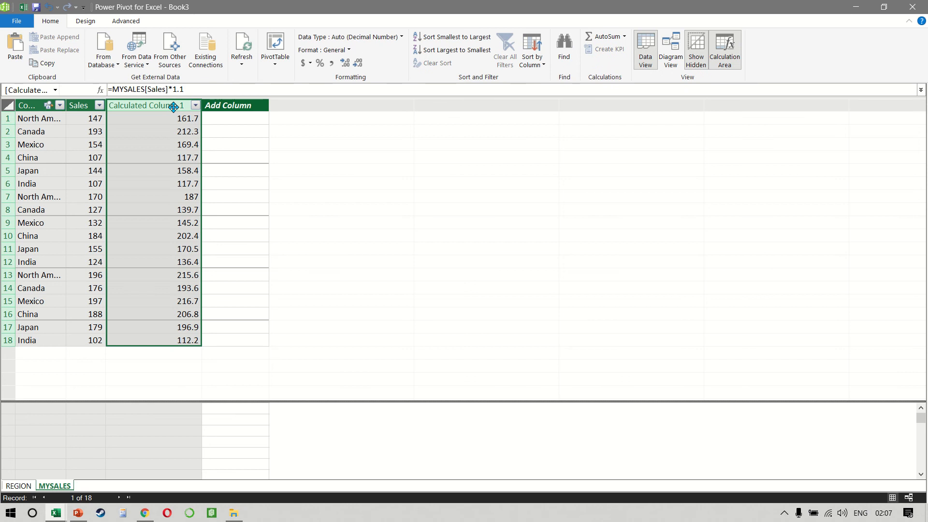
- Rename the new calculated column in the MYSALES table to Target
double_click(173, 105)
text(Target)
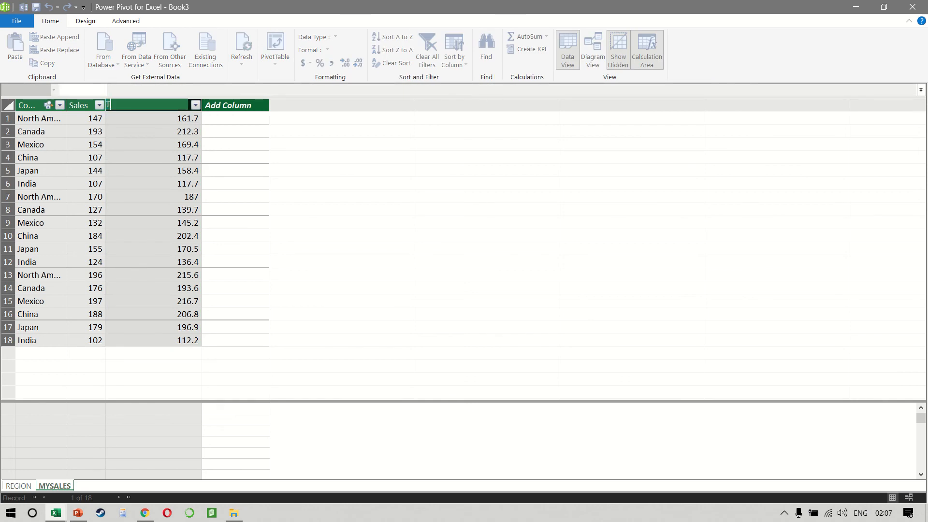
key(Return)
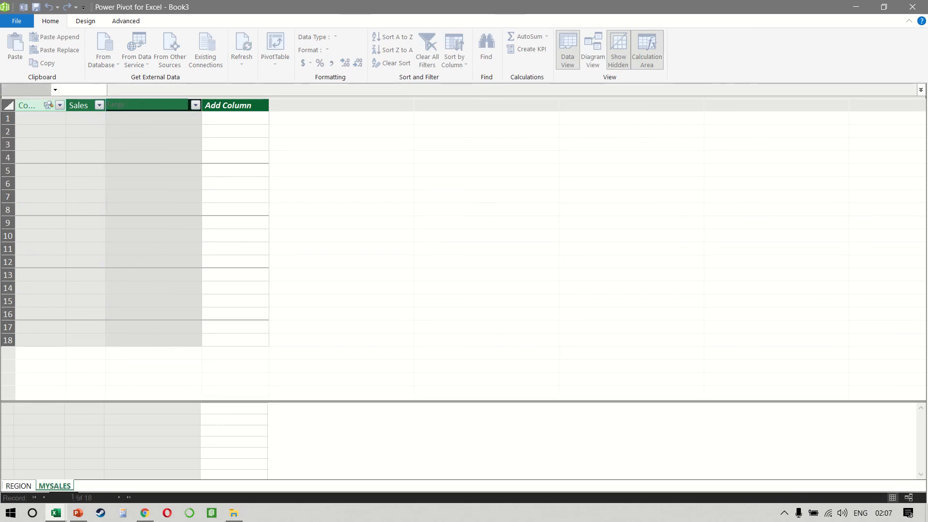
click(151, 171)
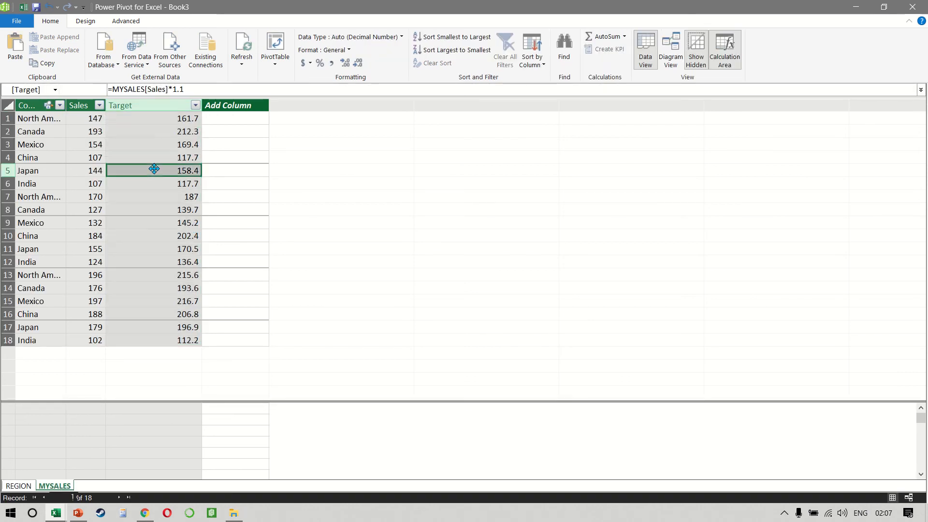
- Rename the Target calculated column in the MYSALES table to Target 1
double_click(153, 103)
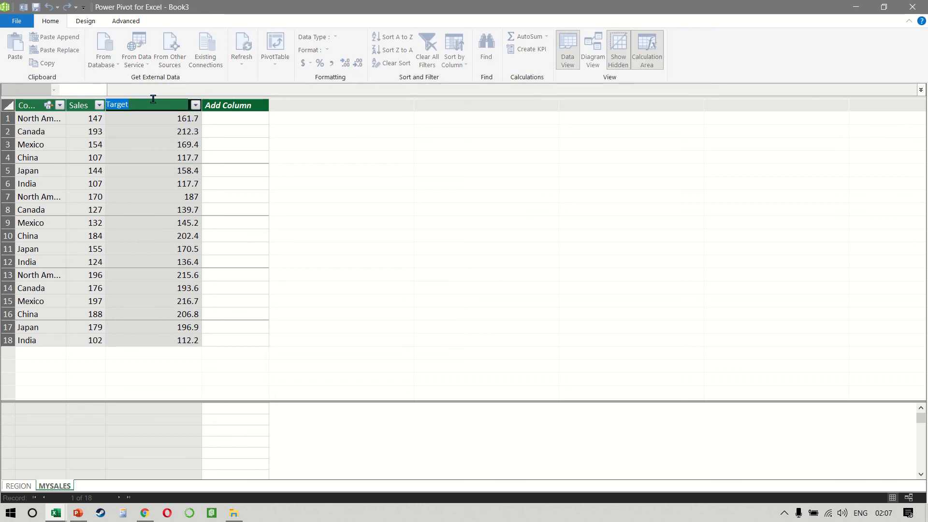
text(1)
key(Return)
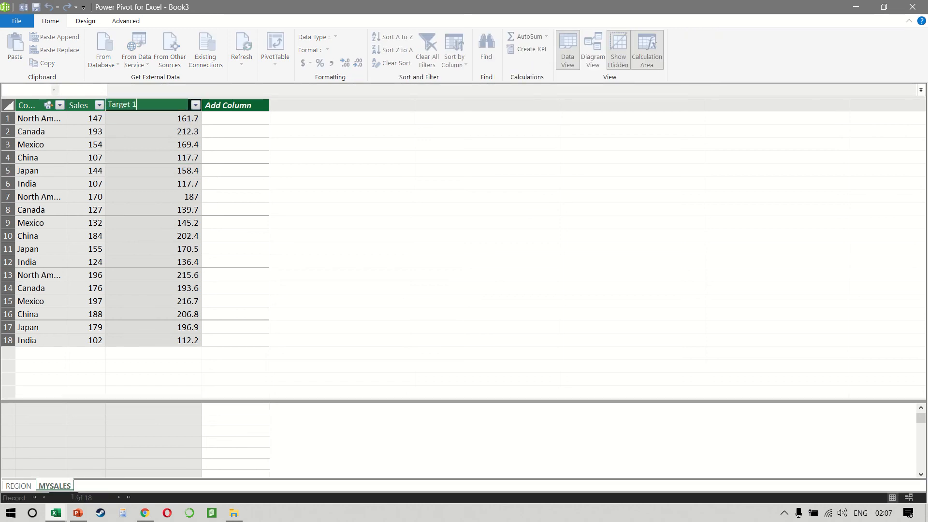
click(160, 167)
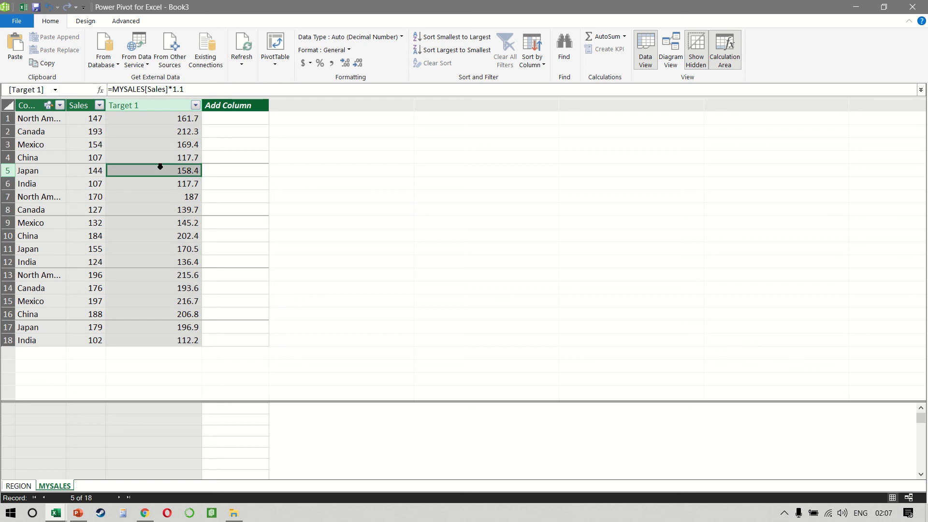
click(159, 191)
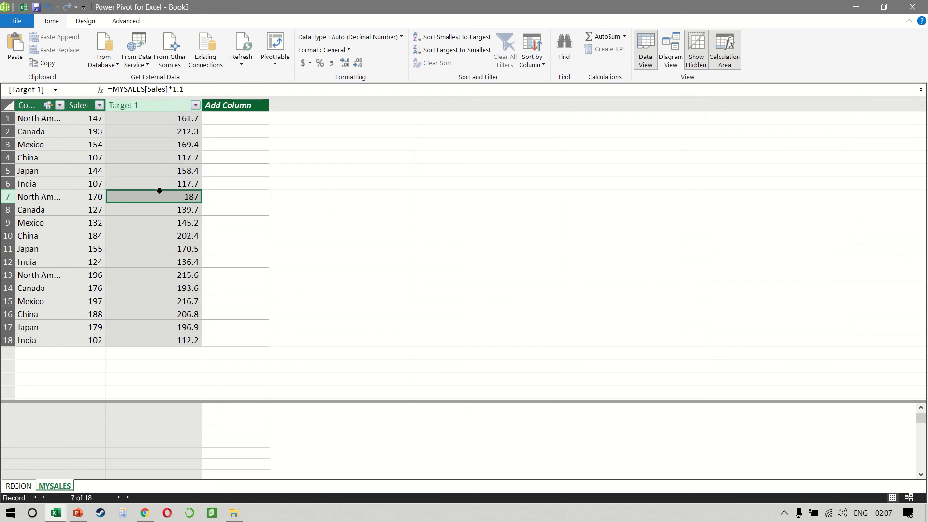
- Add a measure in the first calculation area cell beneath the MYSALES Country column with the formula Target 2:=SUM(MYSALES[Sales])*1.1
click(38, 410)
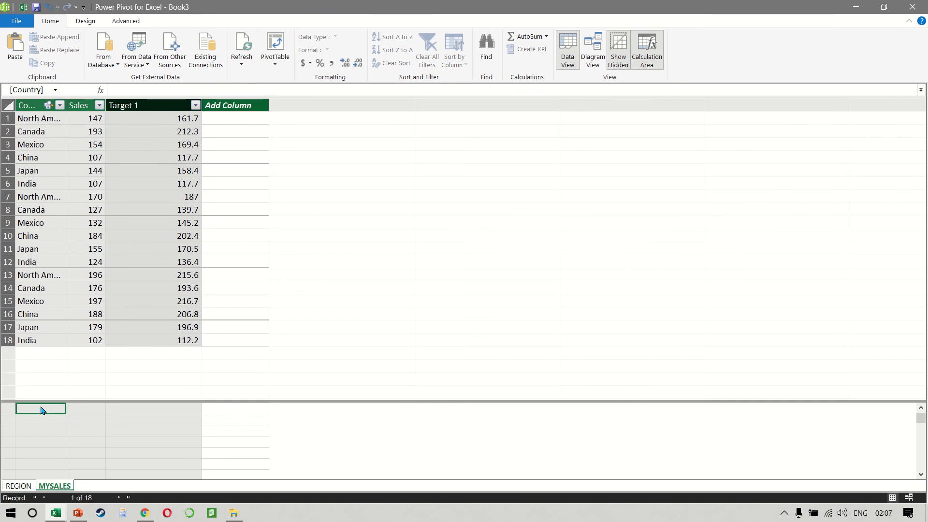
click(87, 21)
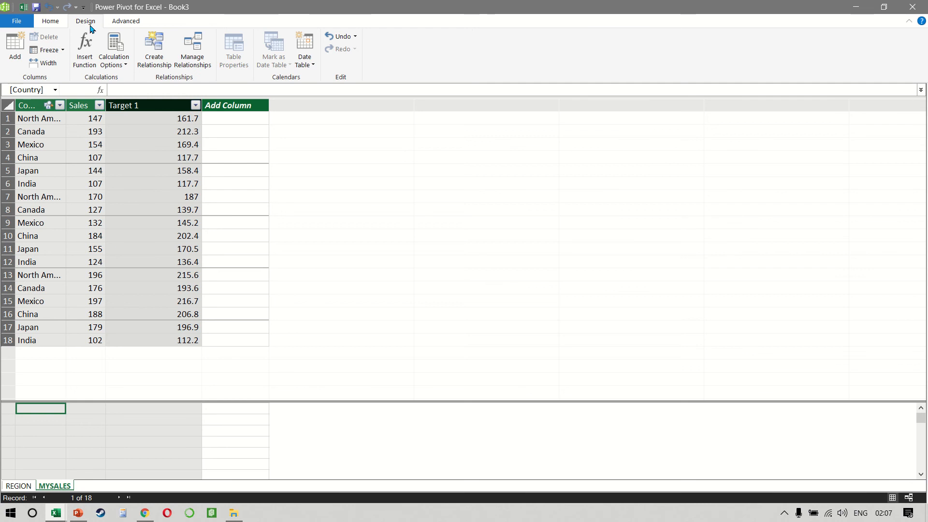
click(123, 22)
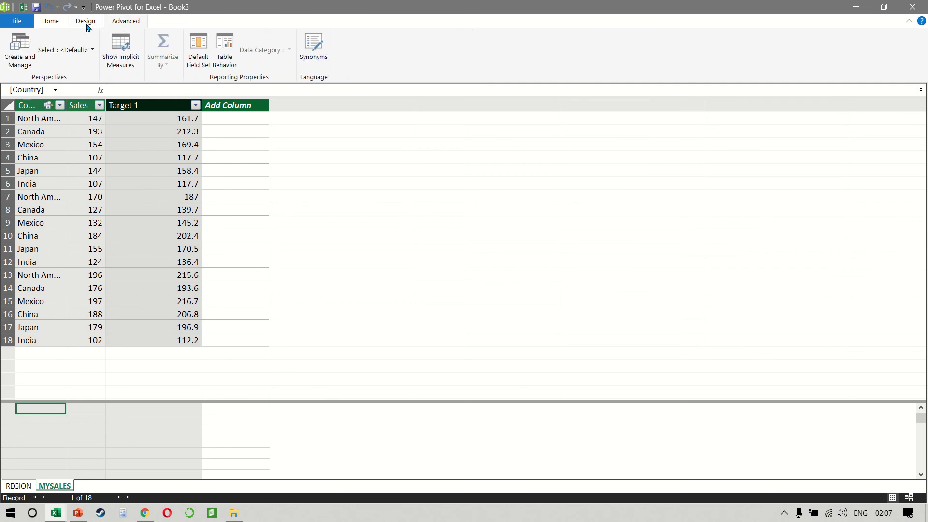
click(56, 22)
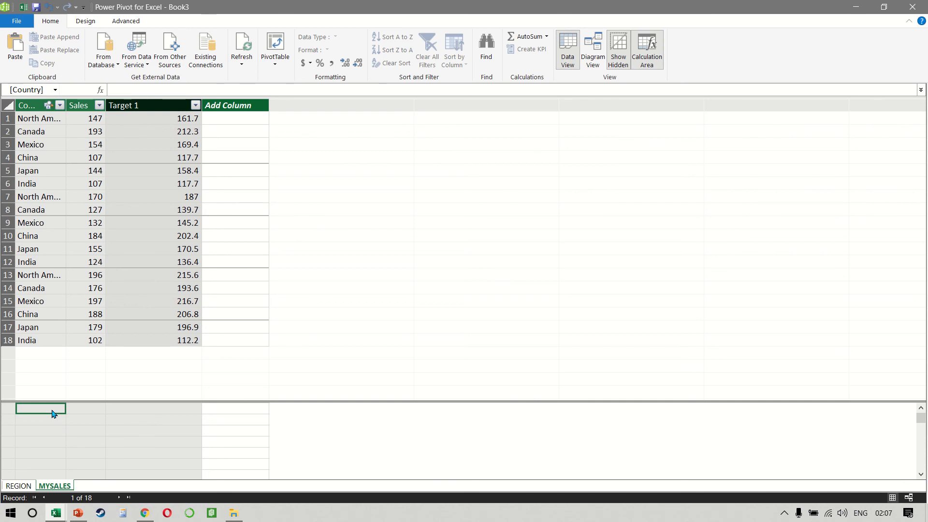
click(149, 89)
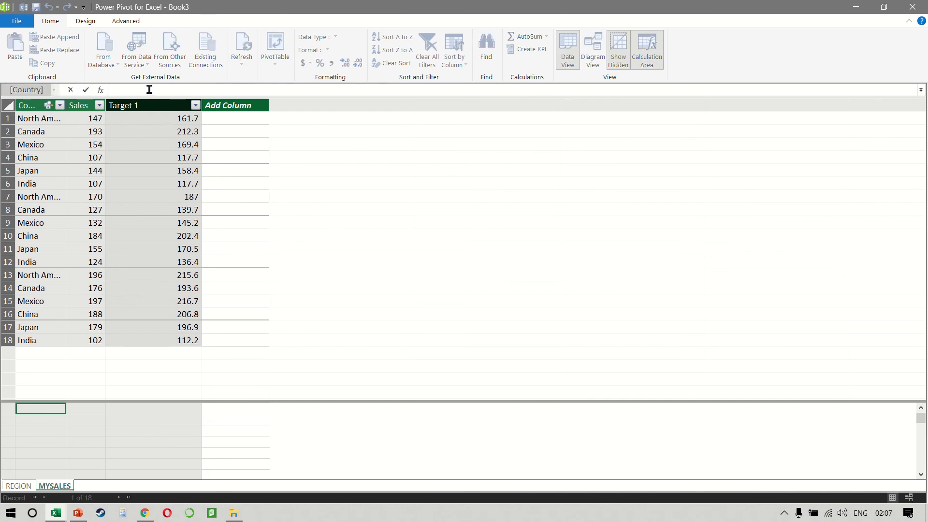
text(Target 2:=sum)
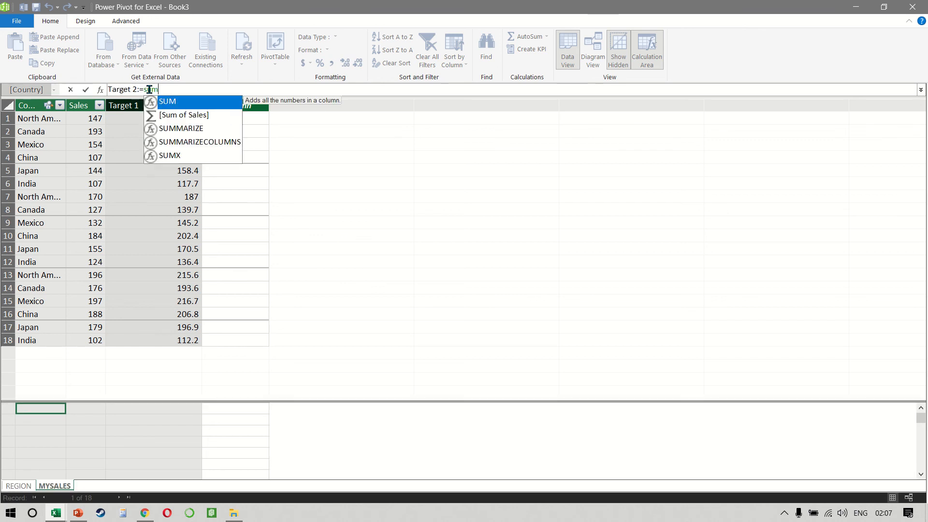
key(Tab)
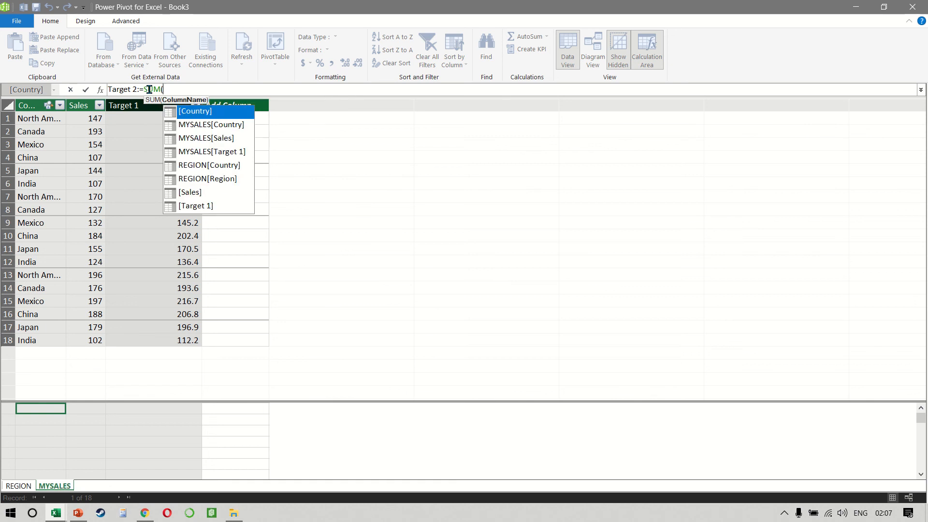
text(sales)
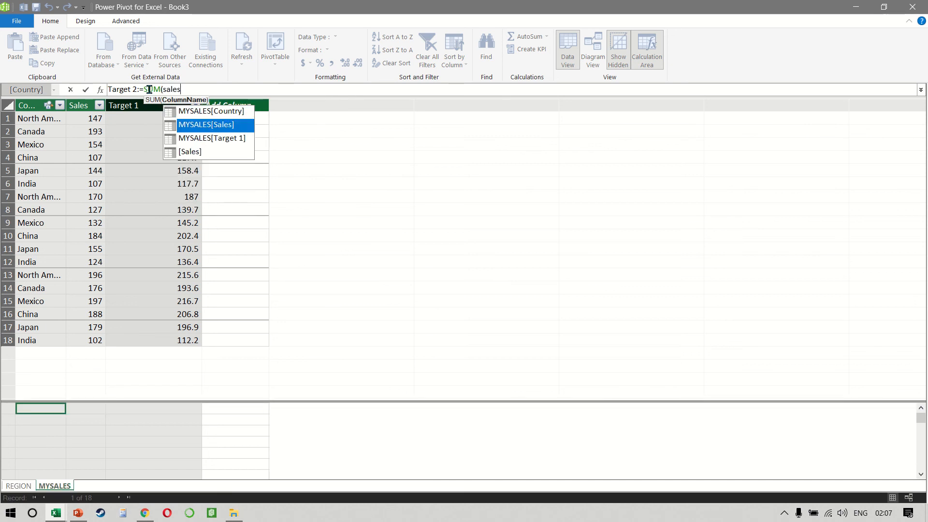
key(Tab)
text()*1)
key(Return)
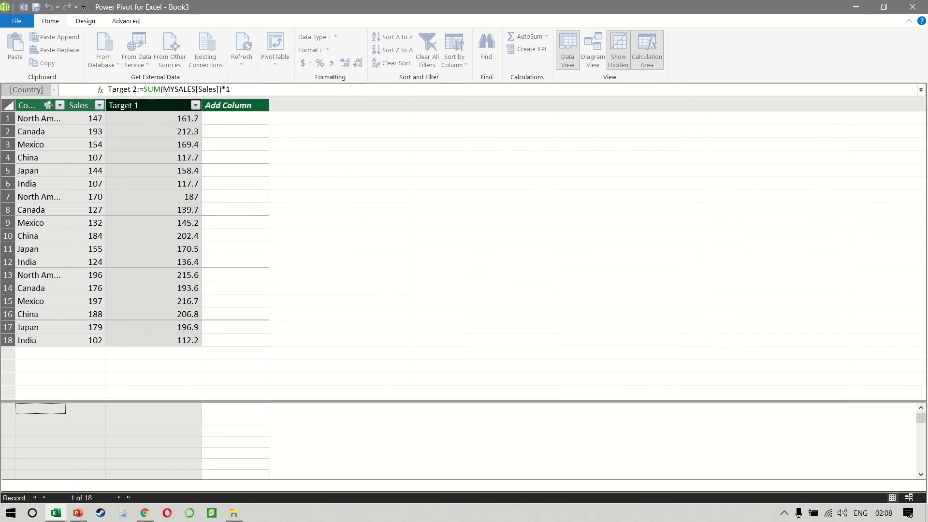
text(.1)
key(Return)
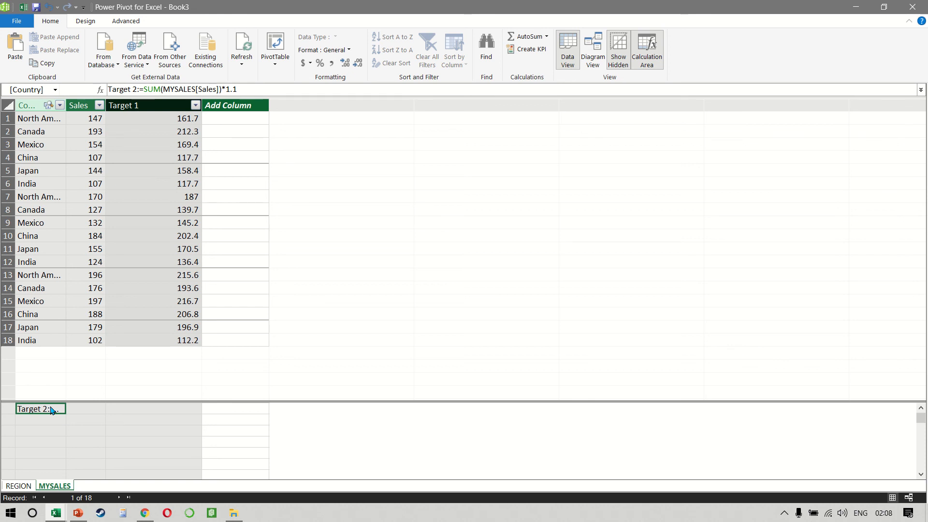
- Switch back to the Excel workbook and add Target 1 and Target 2 from MYSALES to the PivotTable values
click(22, 7)
scroll(586, 183, right, 4)
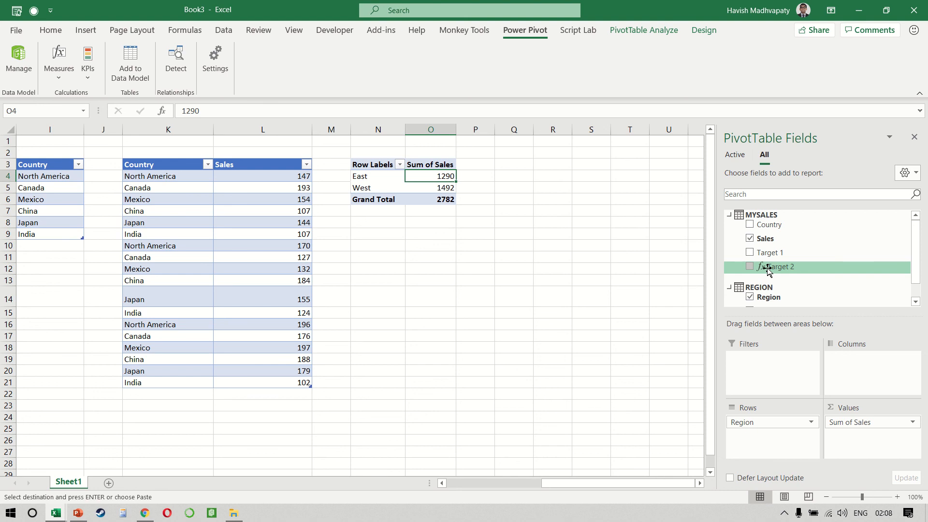
drag(783, 253, 865, 441)
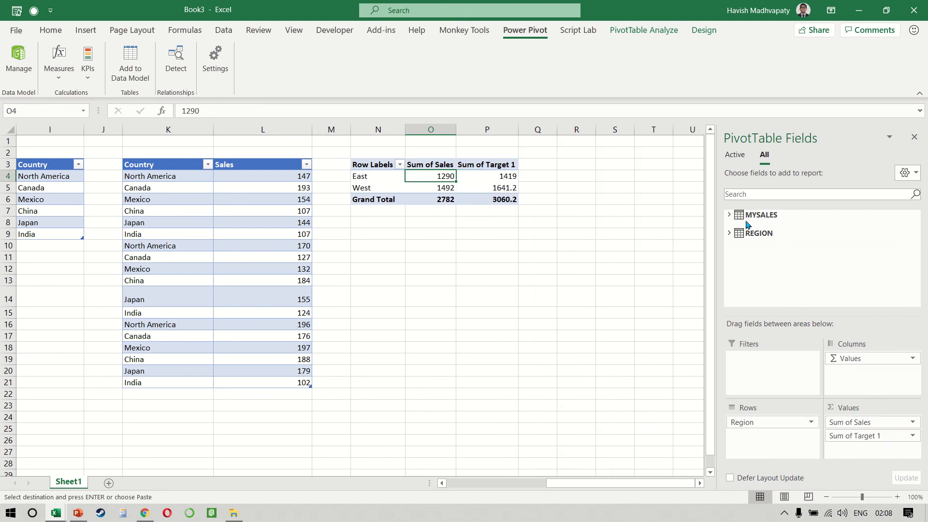
click(729, 216)
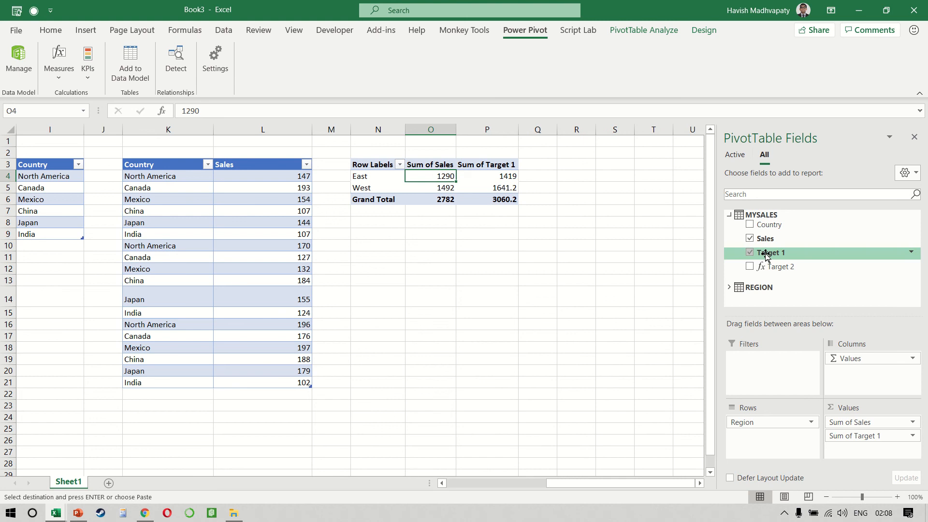
drag(774, 266, 843, 452)
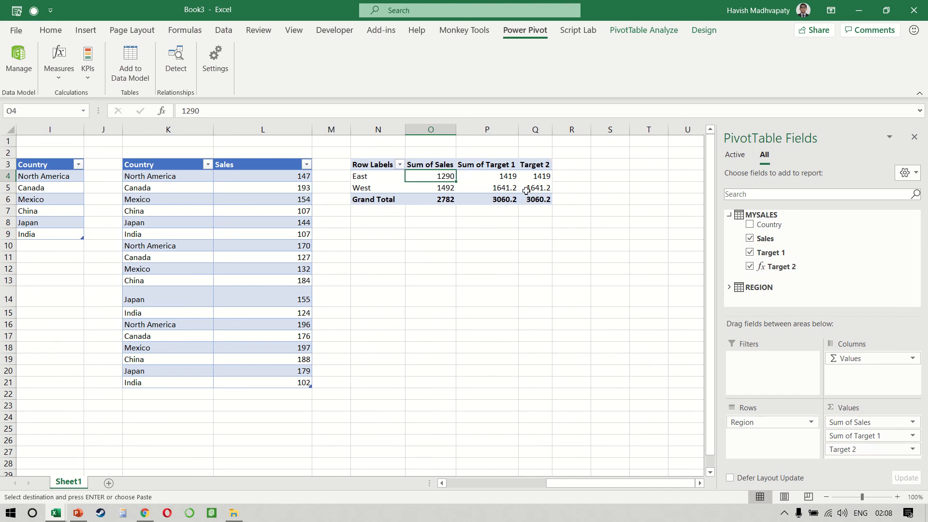
click(537, 186)
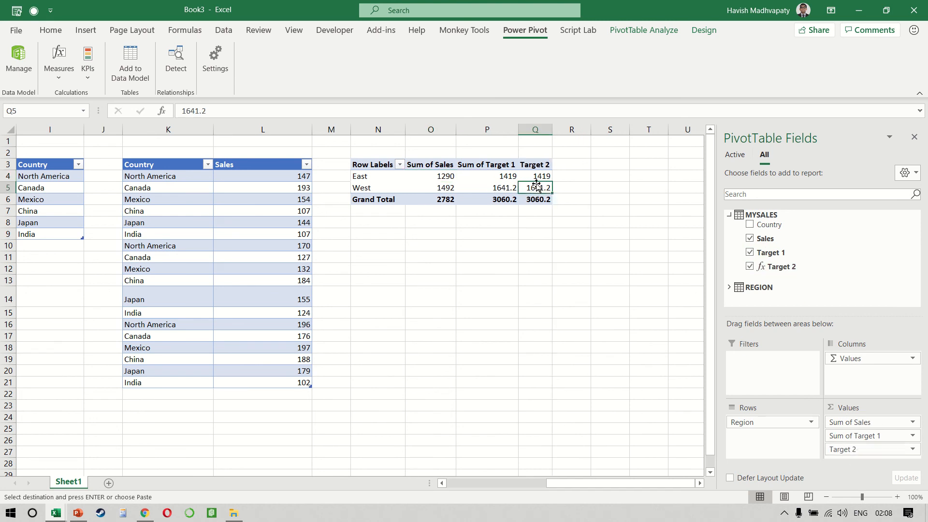
- Review the Target 2 measure and its formula in the list of managed measures, then close the list
click(65, 79)
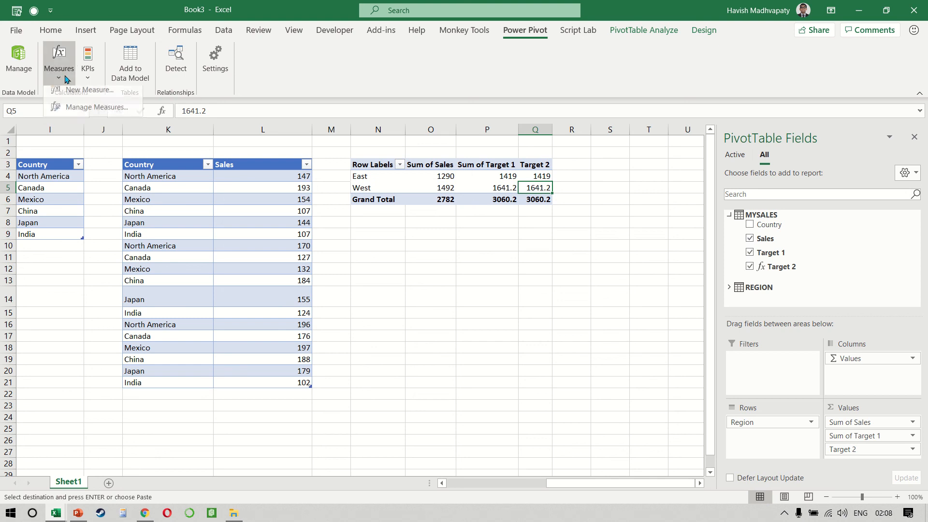
click(115, 116)
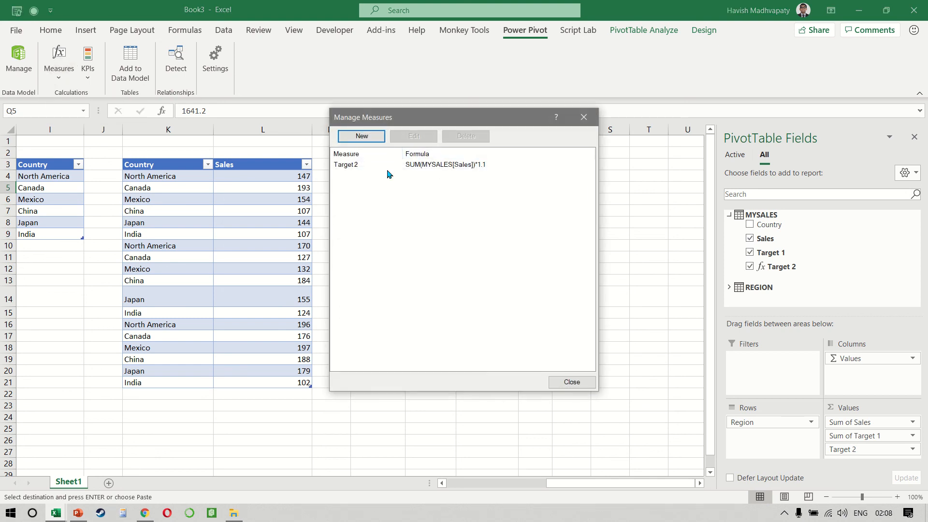
click(371, 168)
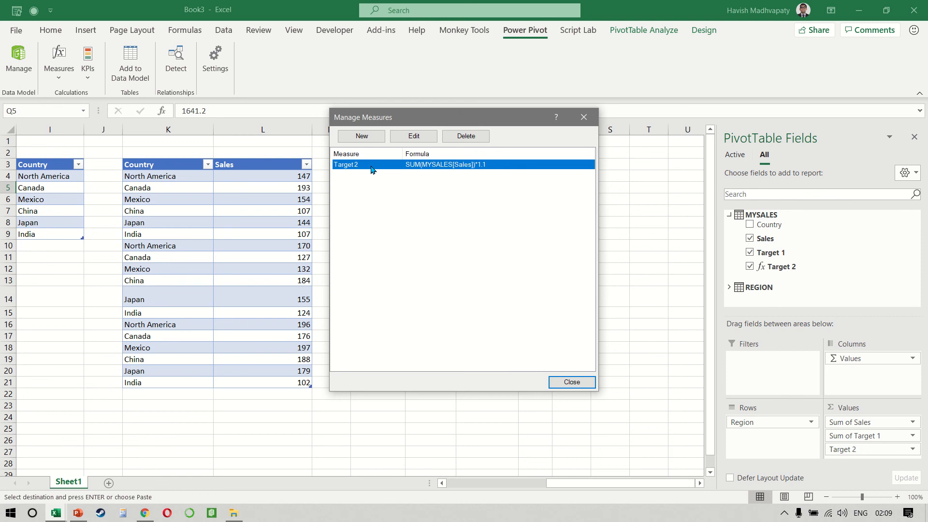
click(584, 118)
- Examine the Region–Country lookup table and the Country–Sales source table that feed the PivotTable
click(275, 316)
scroll(276, 316, left, 5)
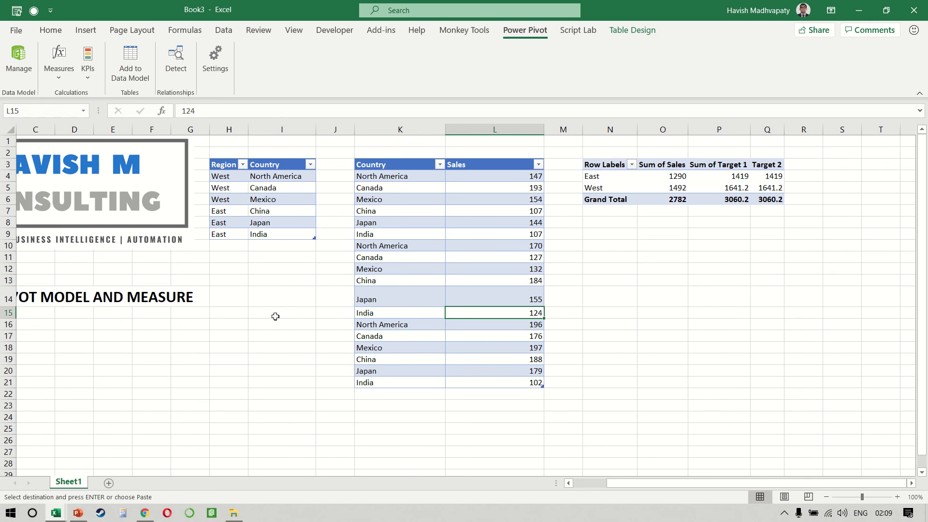
drag(238, 177, 272, 203)
click(403, 188)
drag(404, 187, 499, 354)
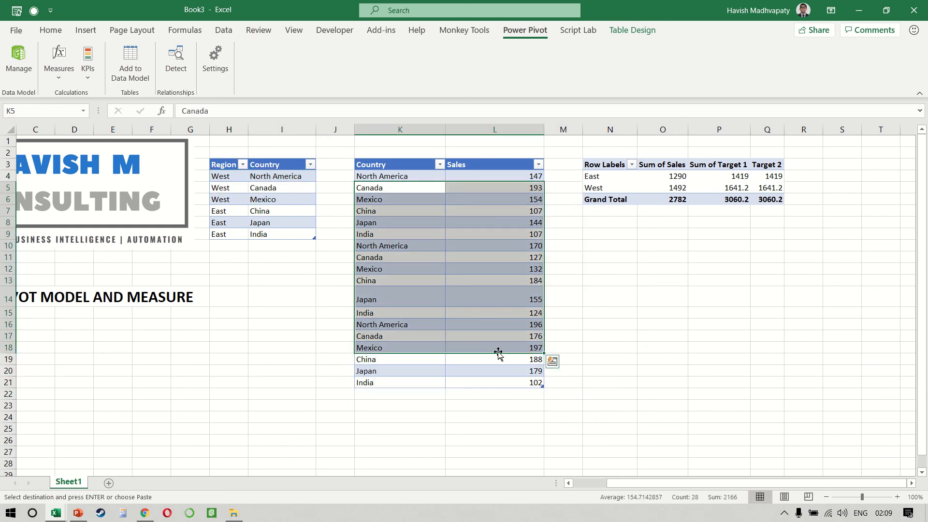